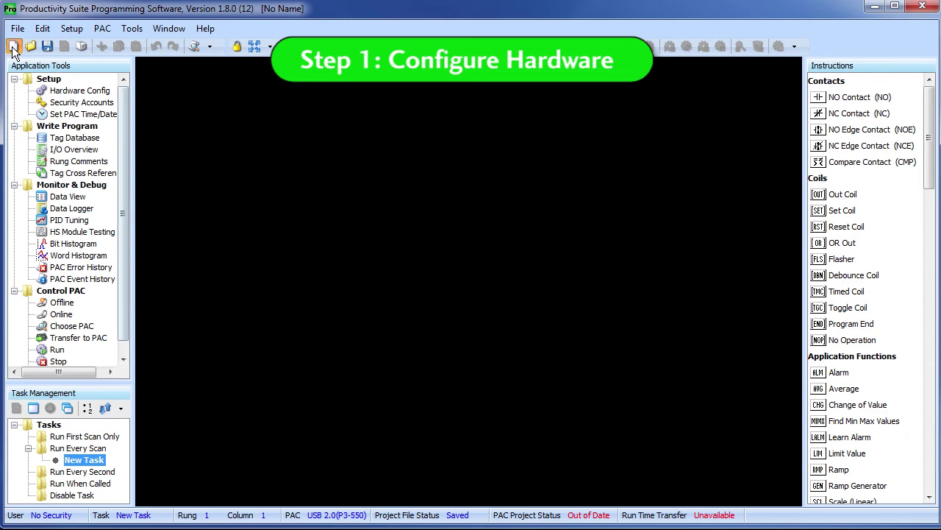
Create a new project with the chosen CPU and base chassis
{"action": "left_click", "coordinate": [12, 47]}
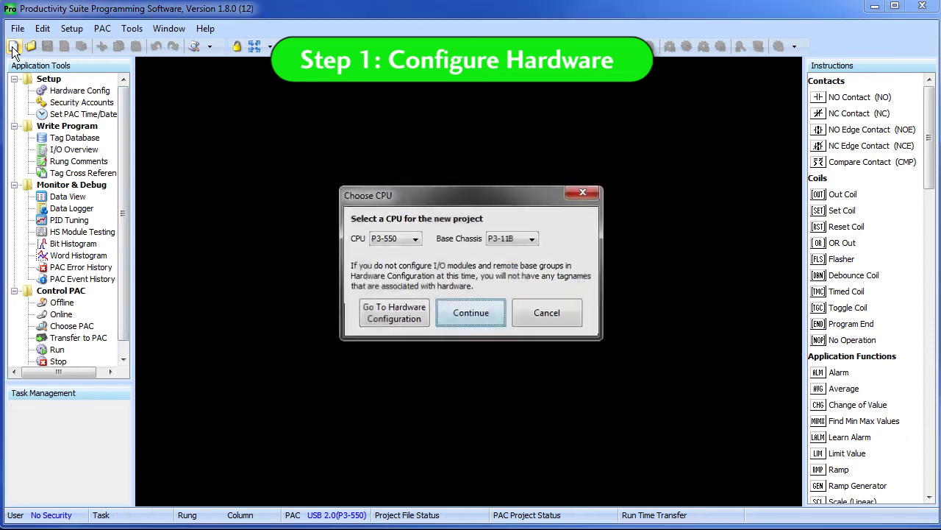
{"action": "left_click", "coordinate": [489, 324]}
{"action": "left_click", "coordinate": [523, 291]}
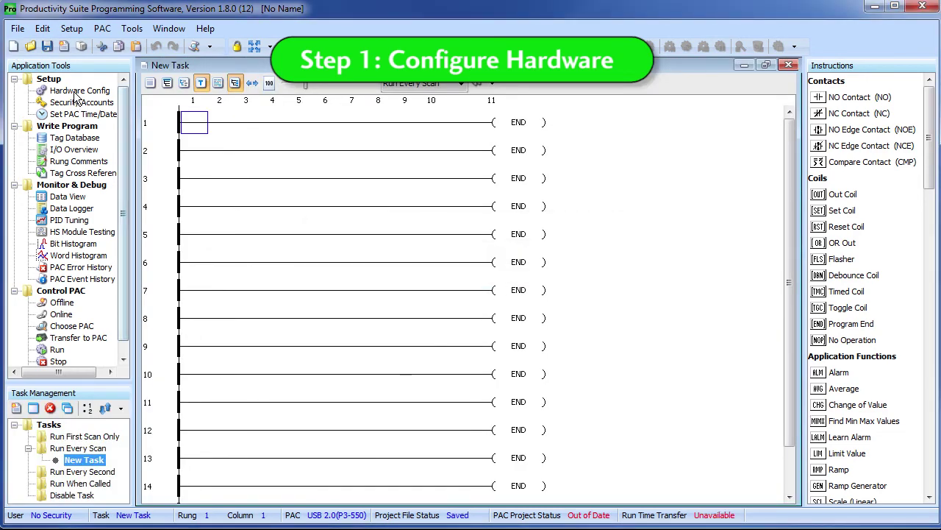
Read the controller's hardware, adopt its P3-03B base, and show the local base's modules
{"action": "left_click", "coordinate": [75, 92]}
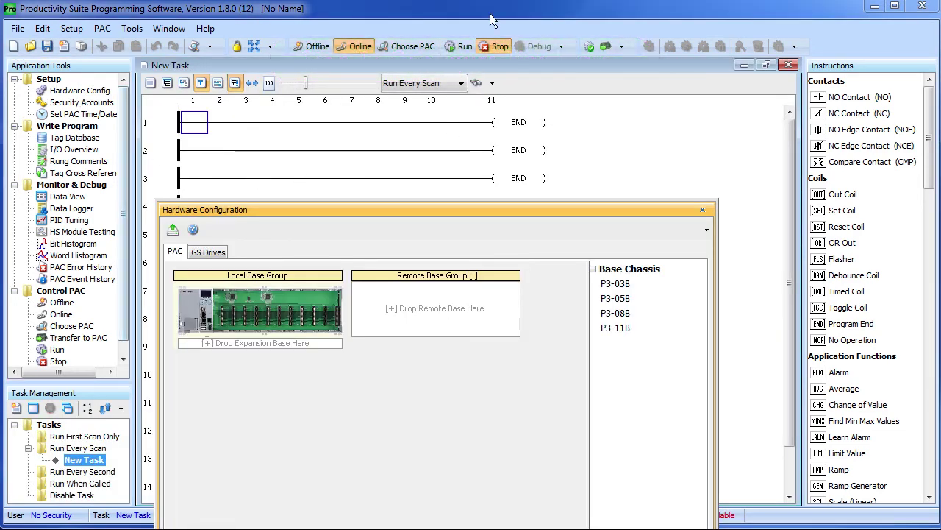
{"action": "left_click", "coordinate": [173, 230]}
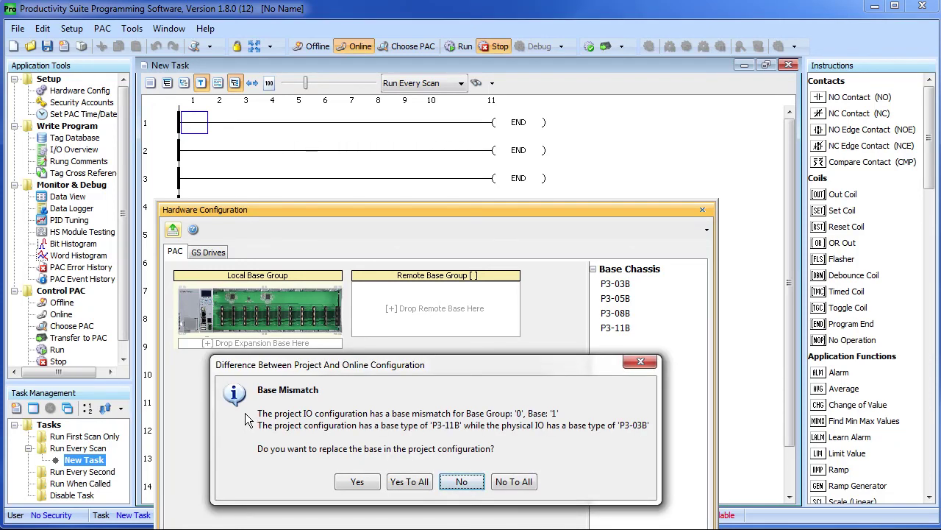
{"action": "left_click", "coordinate": [409, 484]}
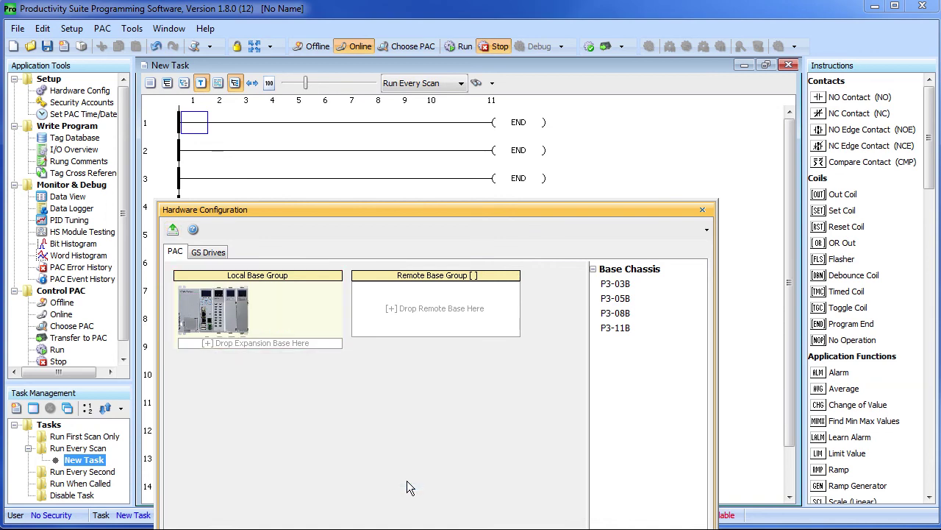
{"action": "double_click", "coordinate": [218, 315]}
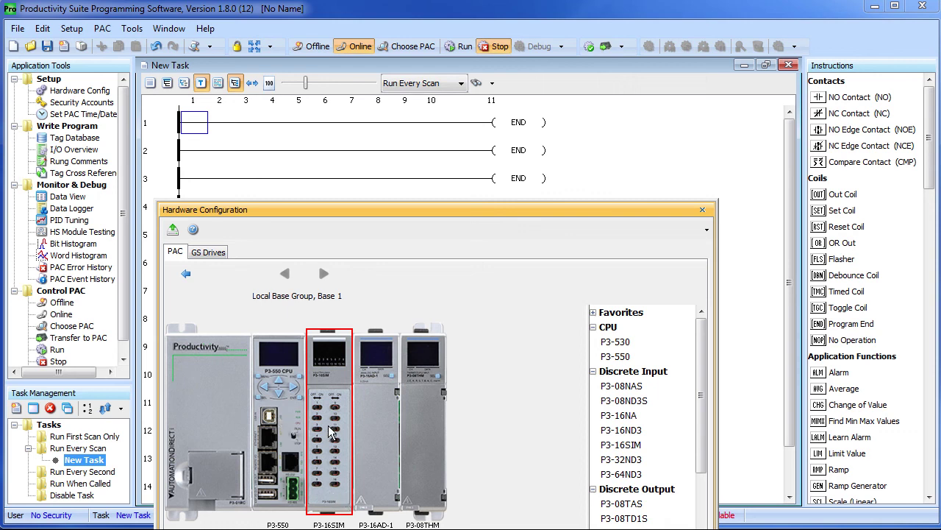
Set the P3-550 CPU's RS-232 serial port baud rate to 38.4K
{"action": "double_click", "coordinate": [291, 448]}
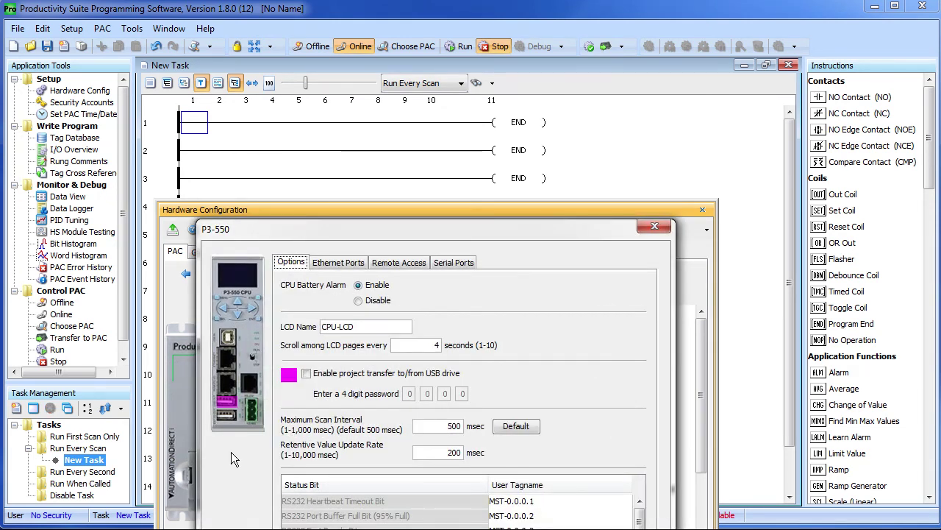
{"action": "left_click", "coordinate": [459, 263]}
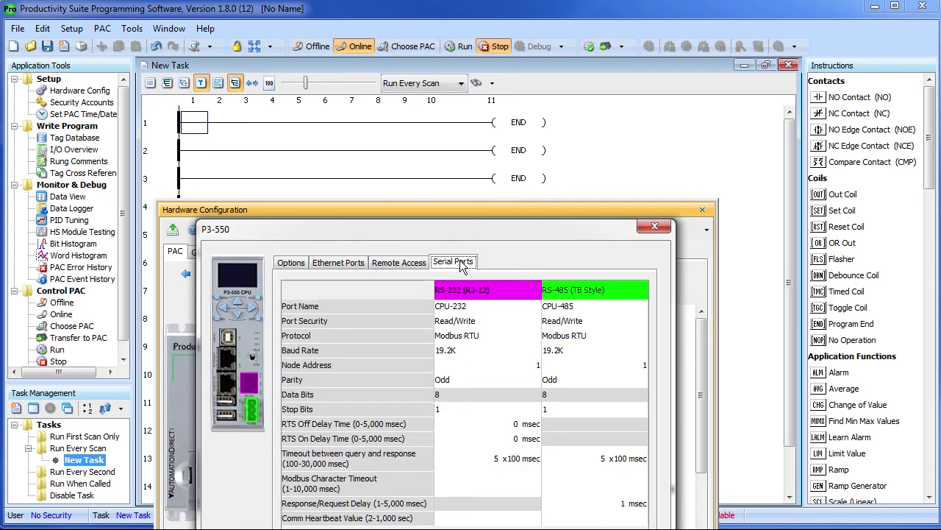
{"action": "left_click", "coordinate": [341, 265]}
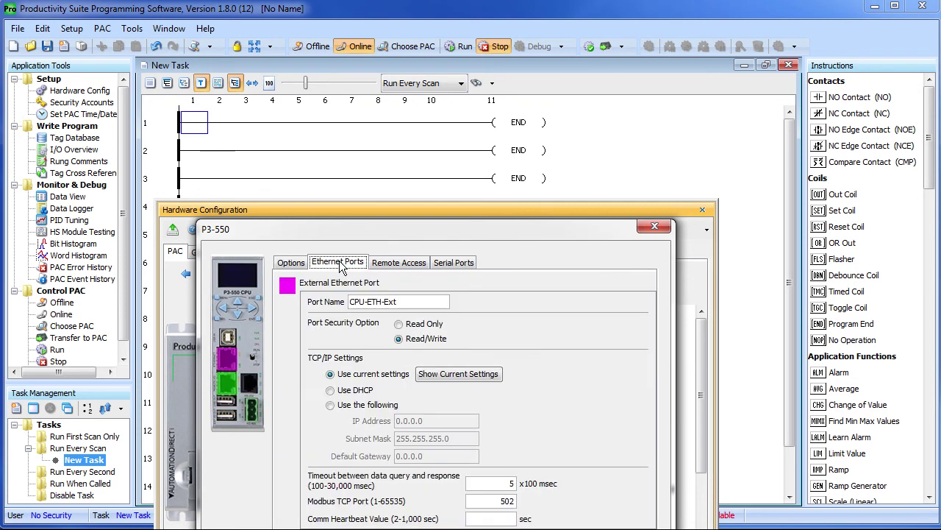
{"action": "left_click", "coordinate": [448, 265]}
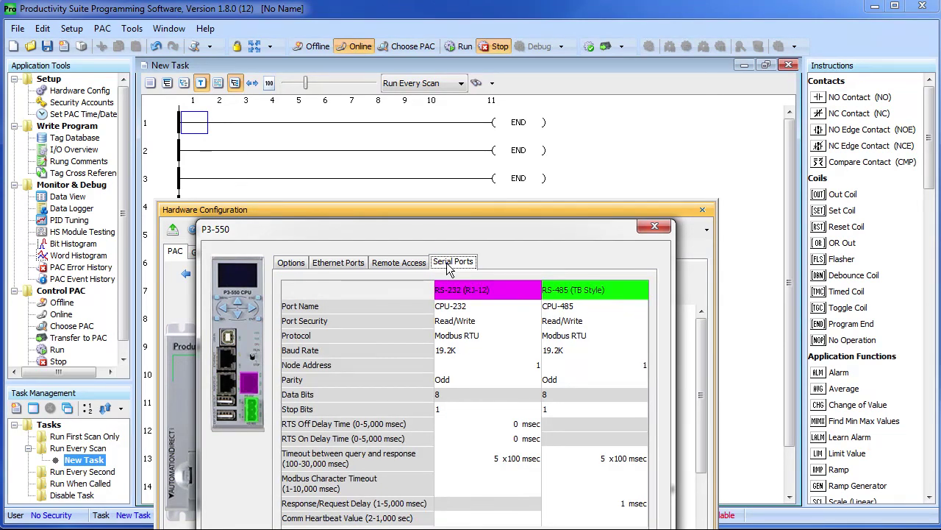
{"action": "left_click", "coordinate": [446, 351]}
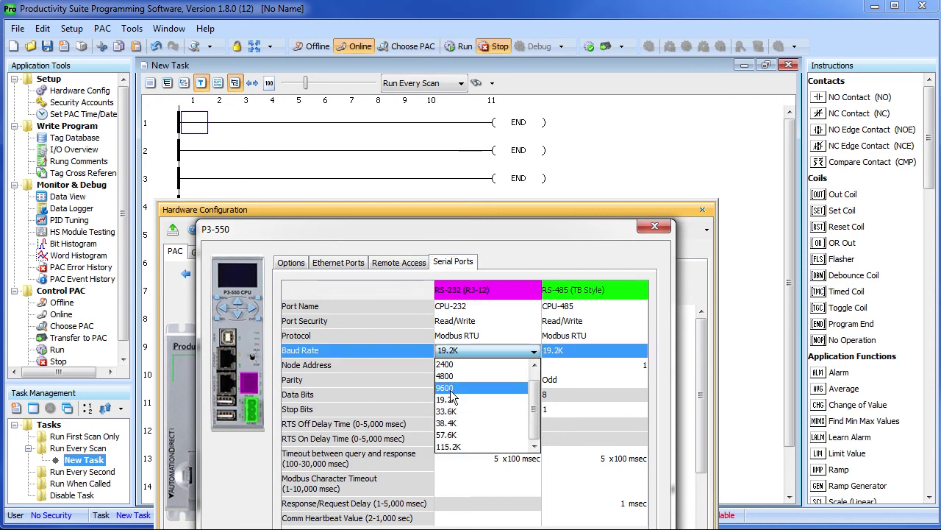
{"action": "left_click", "coordinate": [446, 423]}
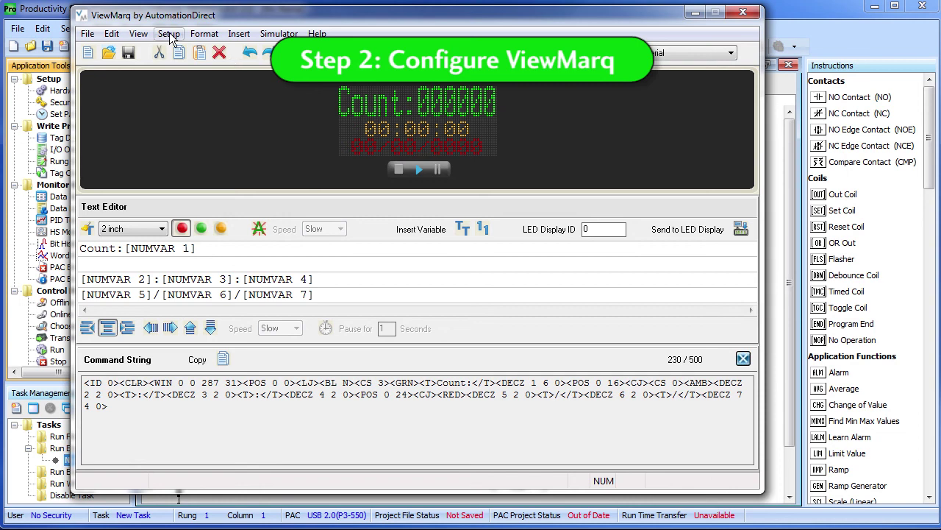
Change ViewMarq's PC-to-display Serial link protocol to Modbus and save the change
{"action": "left_click", "coordinate": [169, 34]}
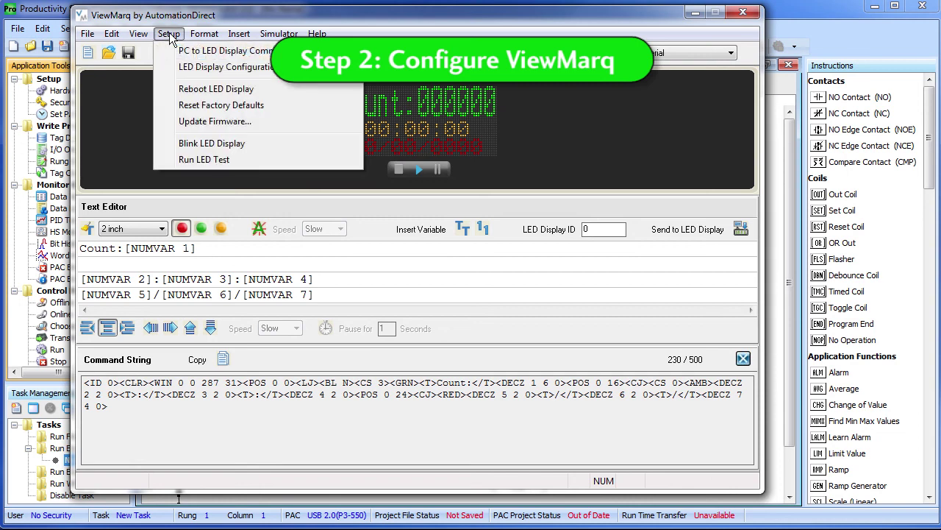
{"action": "left_click", "coordinate": [204, 52]}
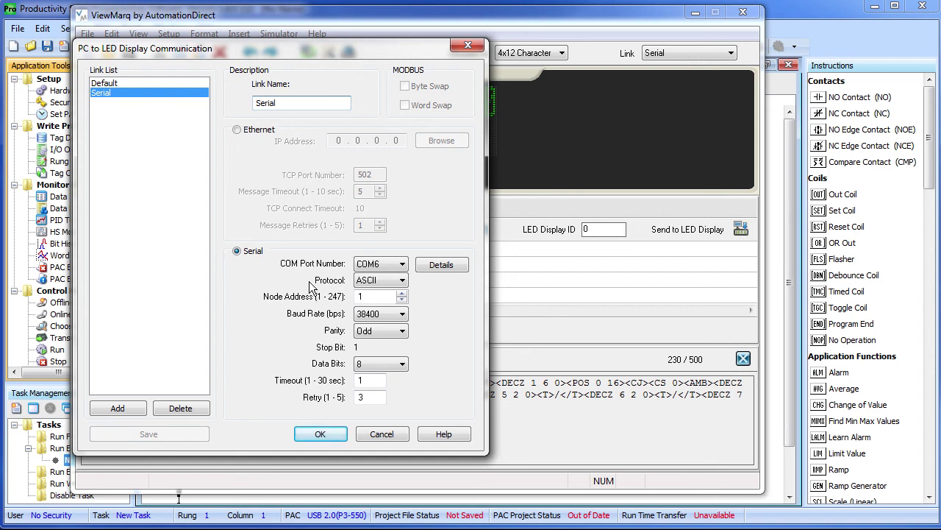
{"action": "left_click", "coordinate": [403, 281]}
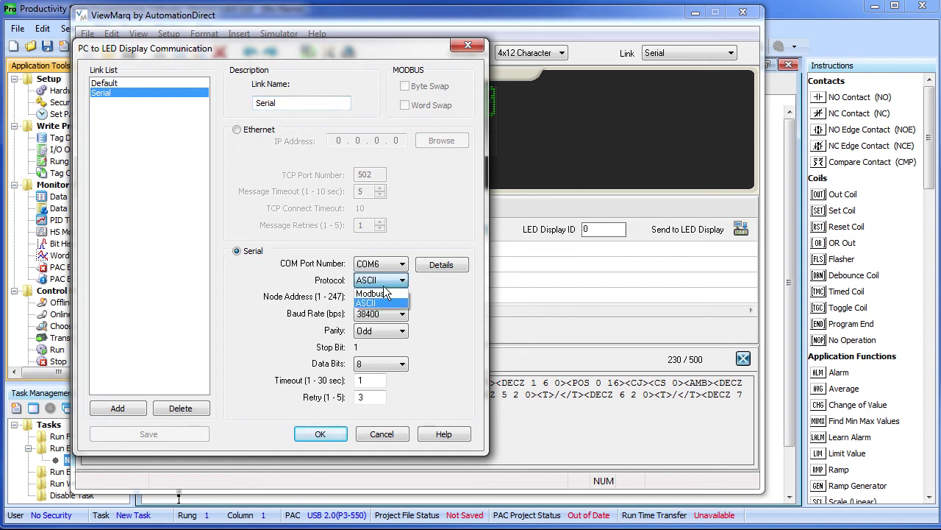
{"action": "left_click", "coordinate": [377, 291]}
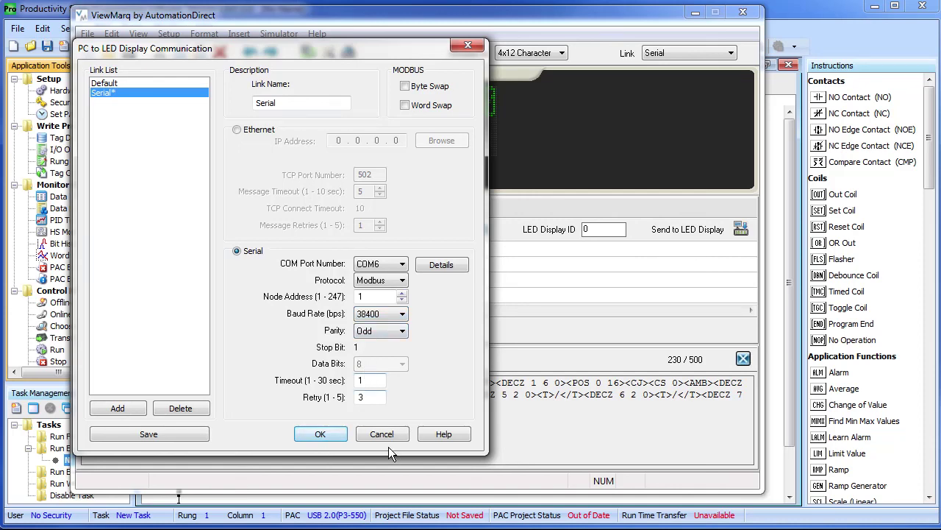
{"action": "left_click", "coordinate": [338, 439]}
{"action": "left_click", "coordinate": [634, 479]}
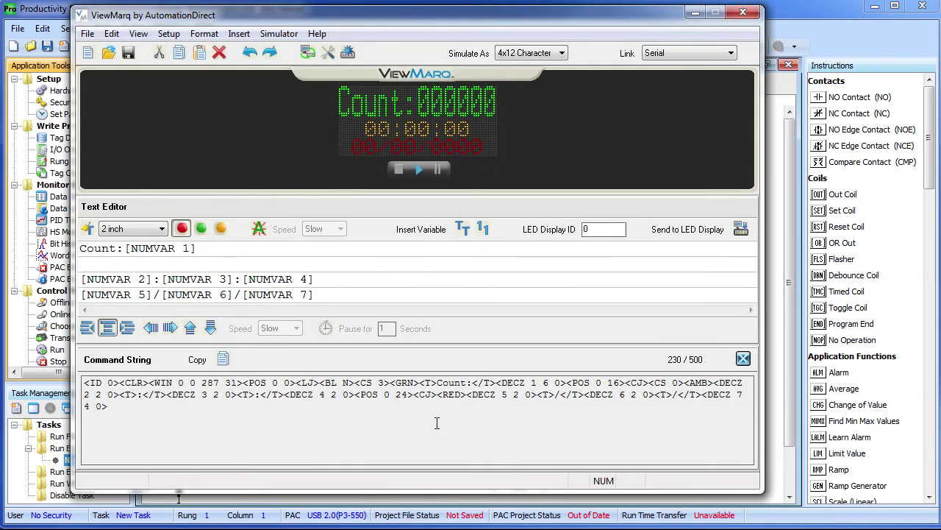
Load the LED Display Configuration and check its RS-232 settings: Modbus, 38400 baud, odd parity
{"action": "left_click", "coordinate": [168, 34]}
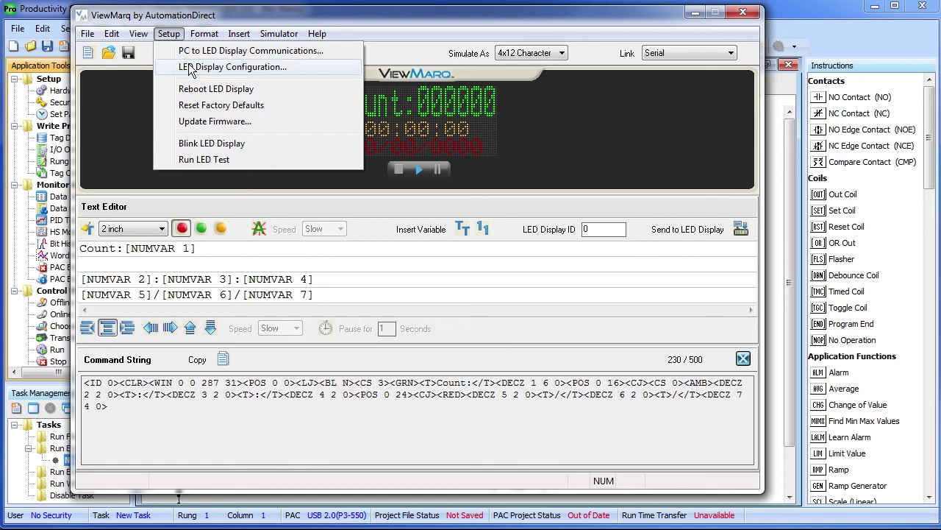
{"action": "left_click", "coordinate": [190, 67]}
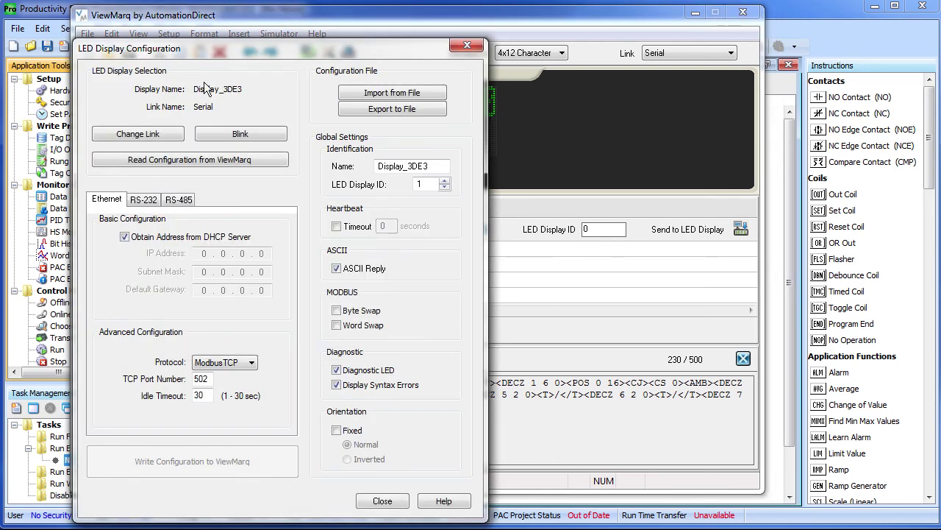
{"action": "left_click", "coordinate": [143, 203]}
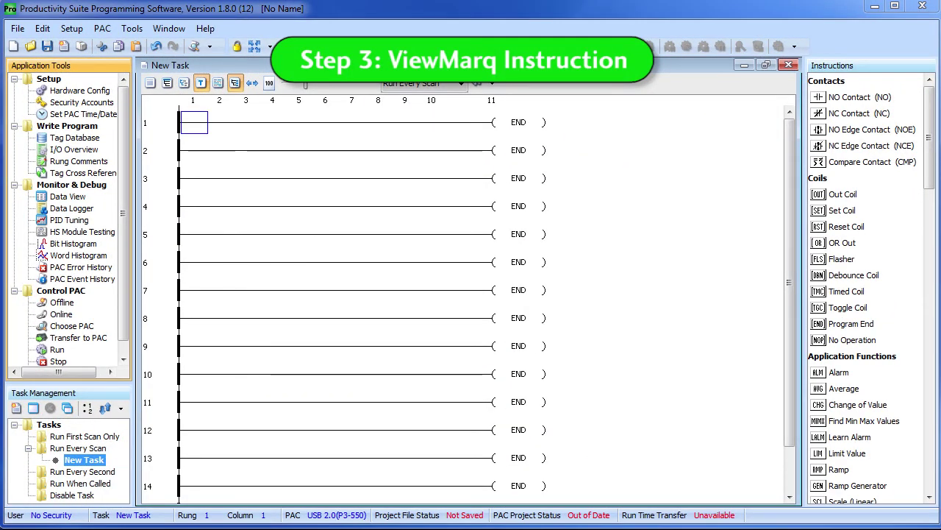
Drag ViewMarq Write from the Communications instructions onto rung 1
{"action": "scroll", "coordinate": [928, 195], "scroll_direction": "down", "scroll_amount": 5}
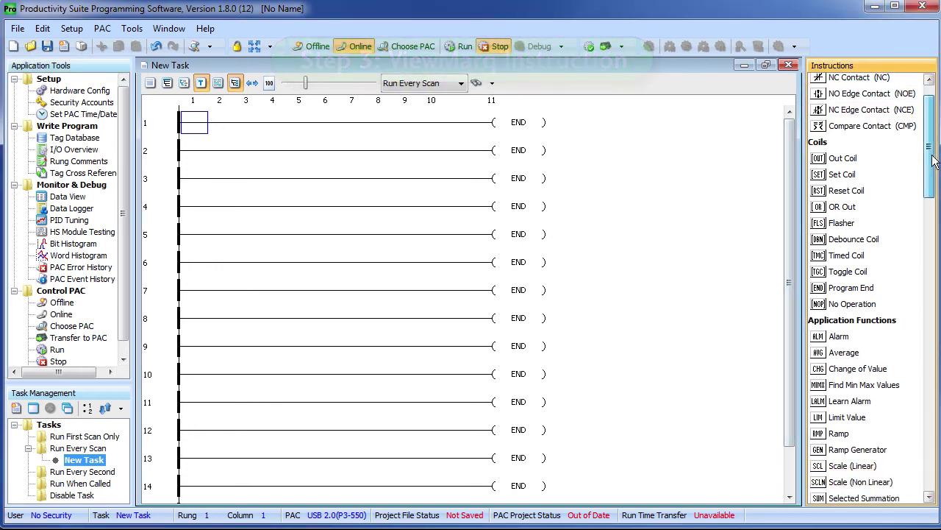
{"action": "scroll", "coordinate": [935, 200], "scroll_direction": "down", "scroll_amount": 3}
{"action": "scroll", "coordinate": [935, 200], "scroll_direction": "down", "scroll_amount": 4}
{"action": "scroll", "coordinate": [936, 200], "scroll_direction": "down", "scroll_amount": 4}
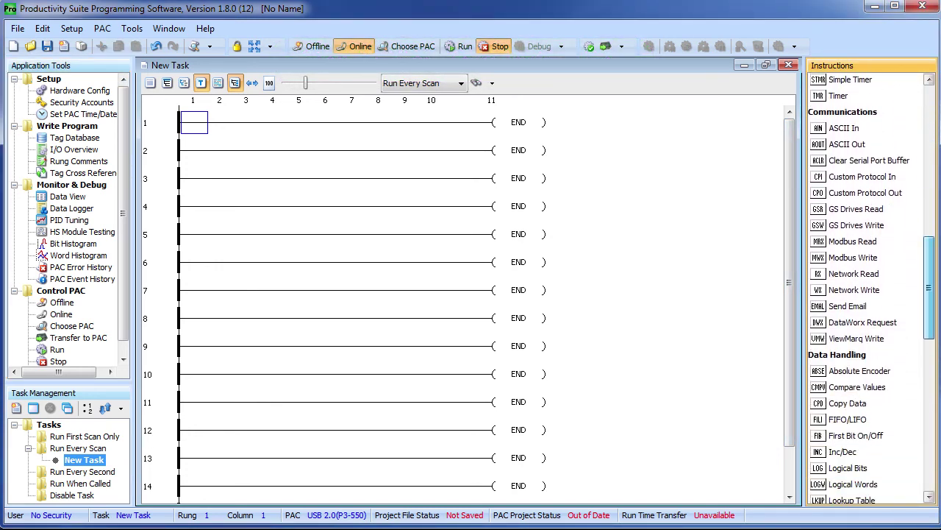
{"action": "scroll", "coordinate": [936, 200], "scroll_direction": "down", "scroll_amount": 3}
{"action": "scroll", "coordinate": [929, 200], "scroll_direction": "down", "scroll_amount": 1}
{"action": "left_click_drag", "start_coordinate": [871, 208], "coordinate": [453, 81]}
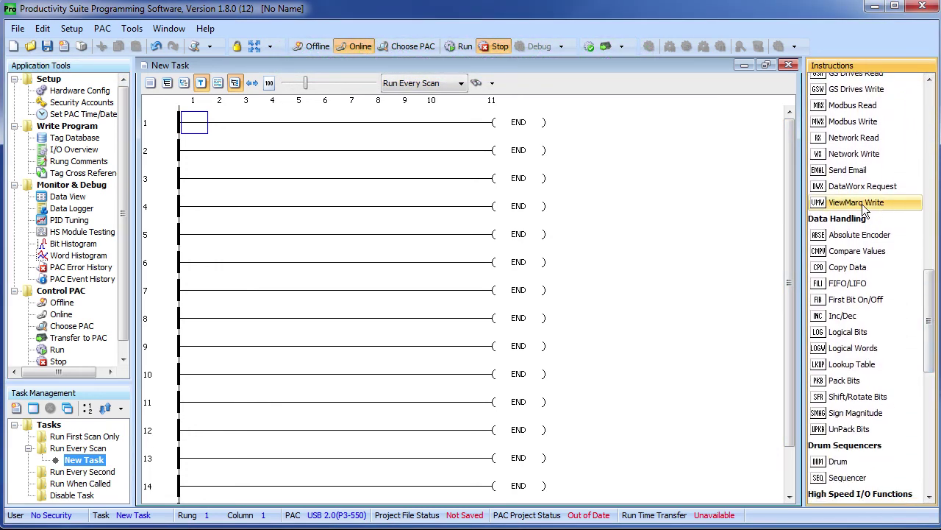
{"action": "left_click_drag", "start_coordinate": [453, 81], "coordinate": [522, 135]}
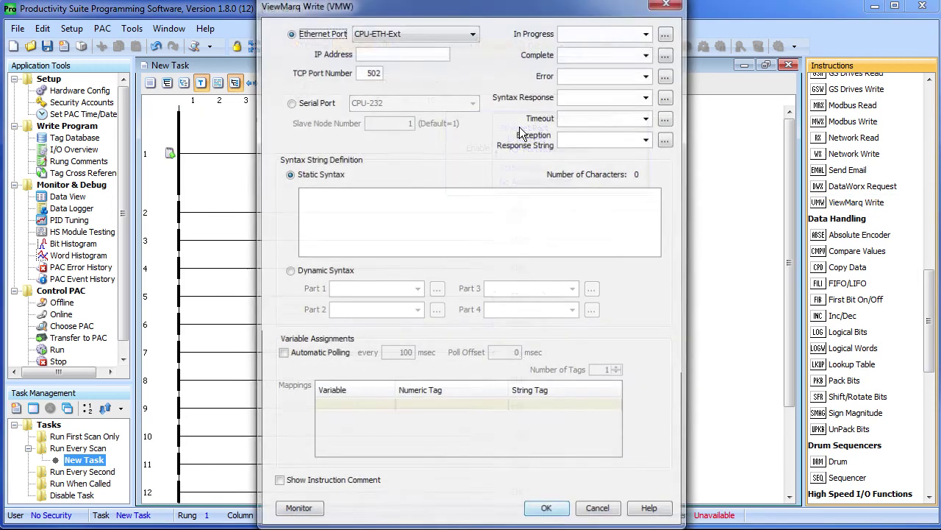
Give the ViewMarq Write port CPU-232, the pasted static message syntax, and response tag ViewmarqReply
{"action": "left_click", "coordinate": [290, 103]}
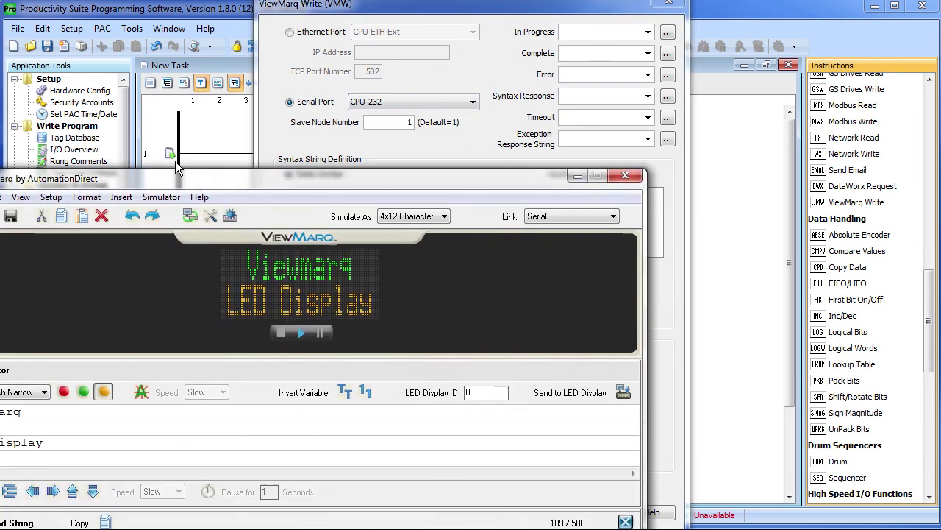
{"action": "left_click_drag", "start_coordinate": [130, 183], "coordinate": [256, 60]}
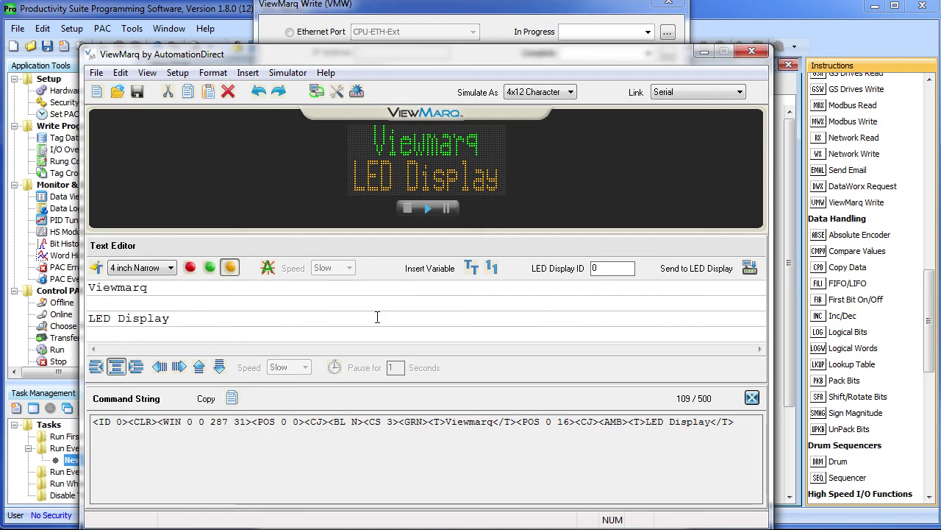
{"action": "left_click", "coordinate": [704, 51]}
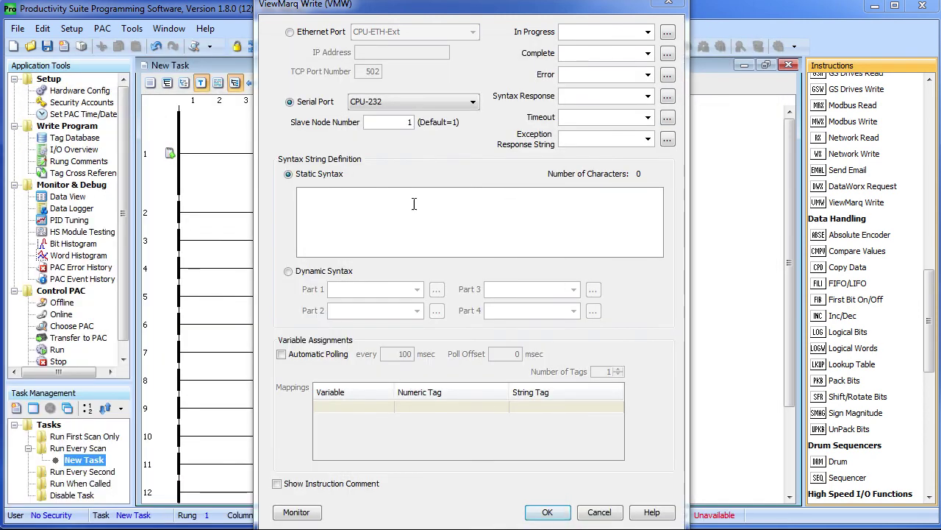
{"action": "left_click", "coordinate": [377, 203]}
{"action": "type", "text": "<ID 0><CLR><WIN 0 0 287 31><POS 0 0><CJ><BL N><CS 3><GRN><T>Viewmarq</T><POS 0 16><CJ><AMB><T>LED Display</T>"}
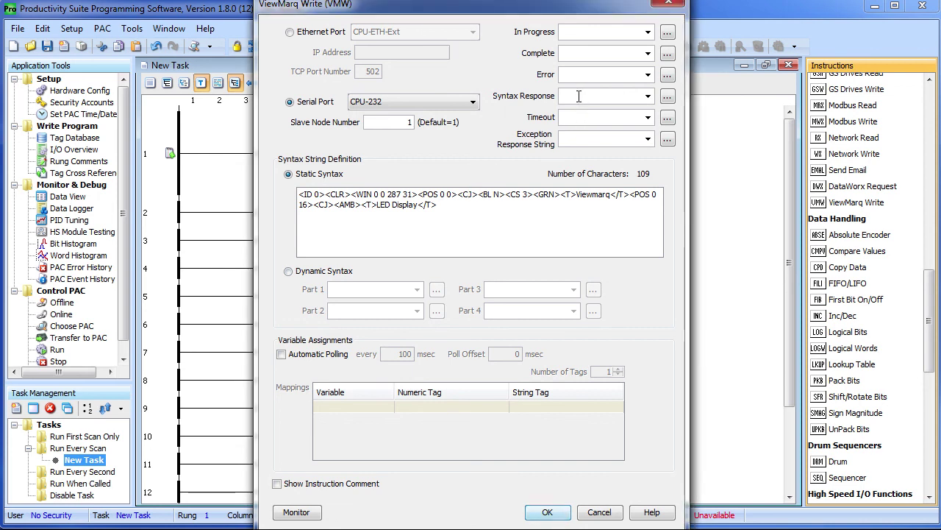
{"action": "type", "text": "View"}
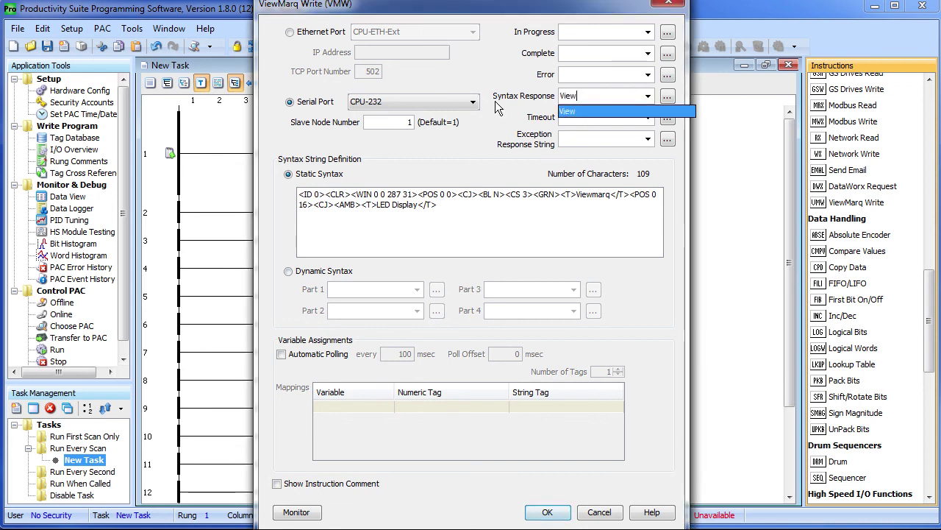
{"action": "type", "text": "marqRepl"}
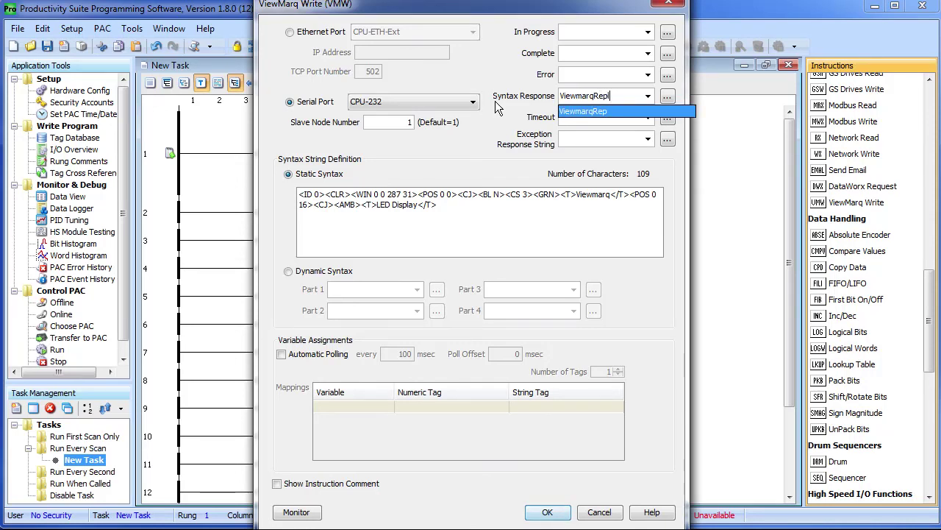
{"action": "type", "text": "y"}
{"action": "key", "text": "Return"}
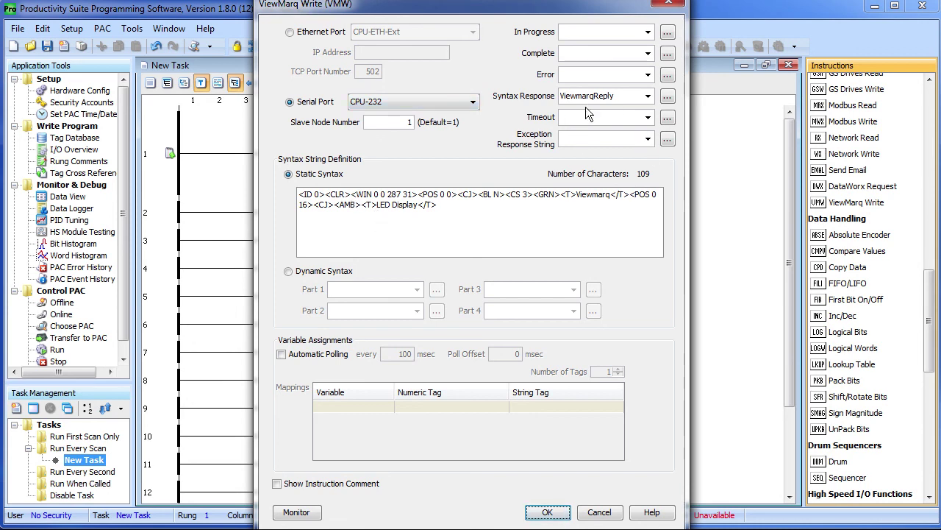
{"action": "left_click", "coordinate": [553, 514]}
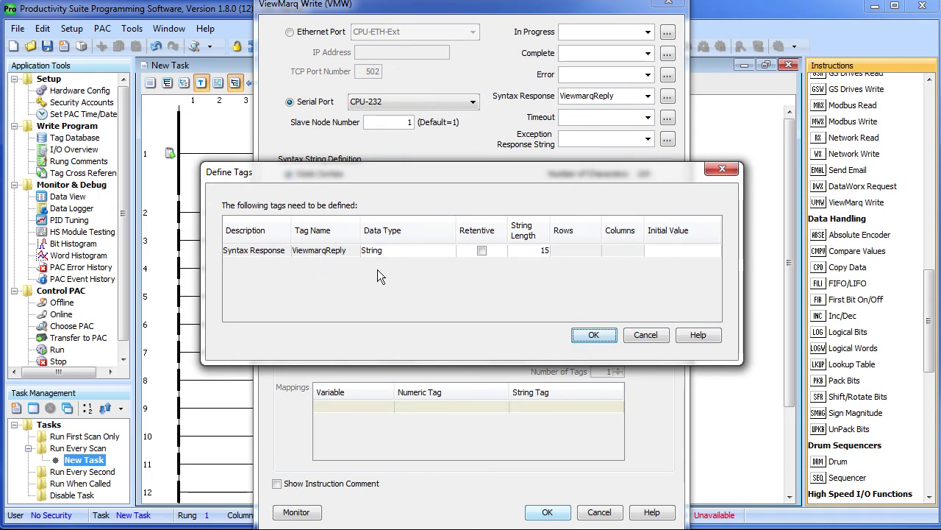
Define ViewmarqReply with a string length of 12 and accept the tag
{"action": "left_click", "coordinate": [534, 250]}
{"action": "type", "text": "128"}
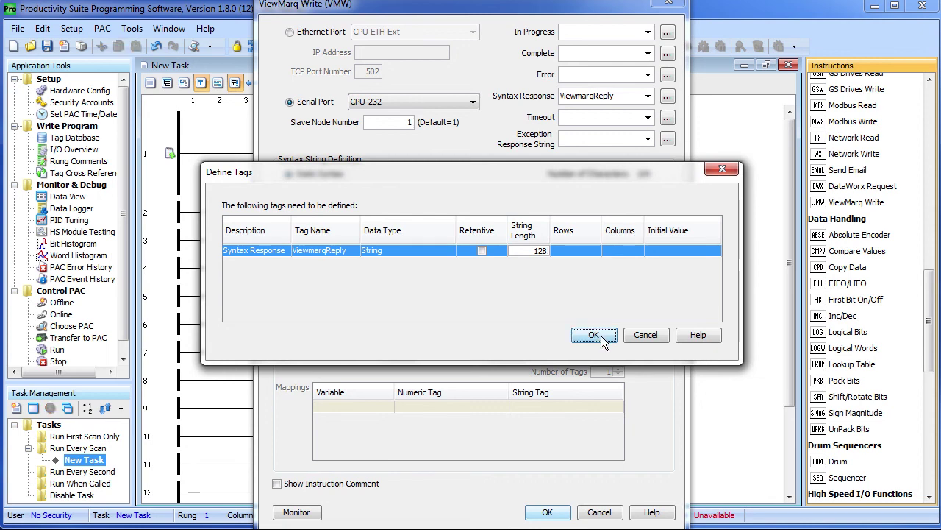
{"action": "left_click", "coordinate": [597, 335]}
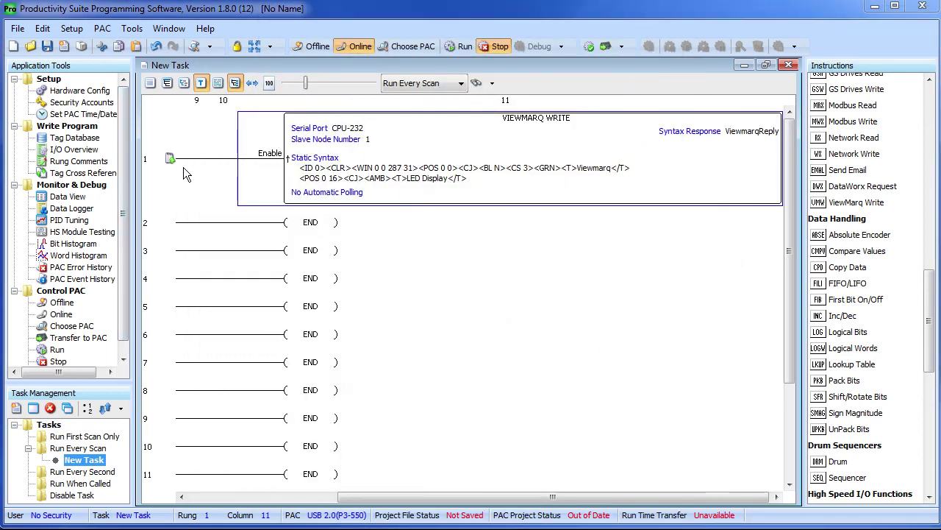
{"action": "left_click", "coordinate": [82, 91]}
Replace the P3-16SIM's first input tag name DI-0.1.1.1 with MsgEna
{"action": "double_click", "coordinate": [218, 321]}
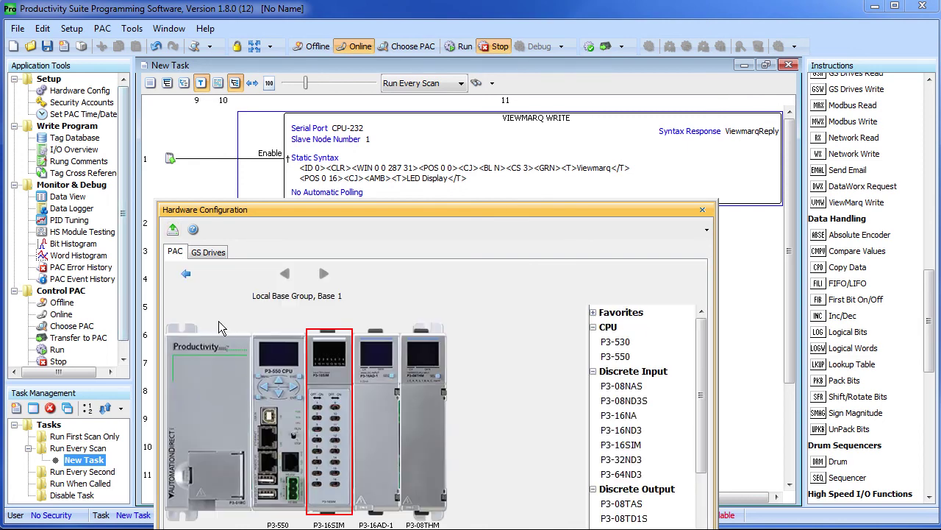
{"action": "double_click", "coordinate": [330, 420]}
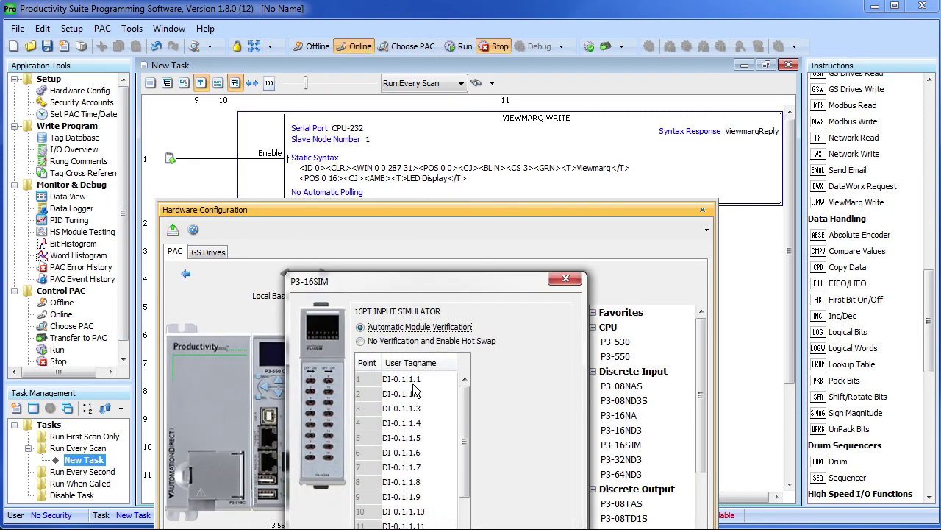
{"action": "left_click", "coordinate": [415, 380]}
{"action": "left_click_drag", "start_coordinate": [425, 381], "coordinate": [333, 390]}
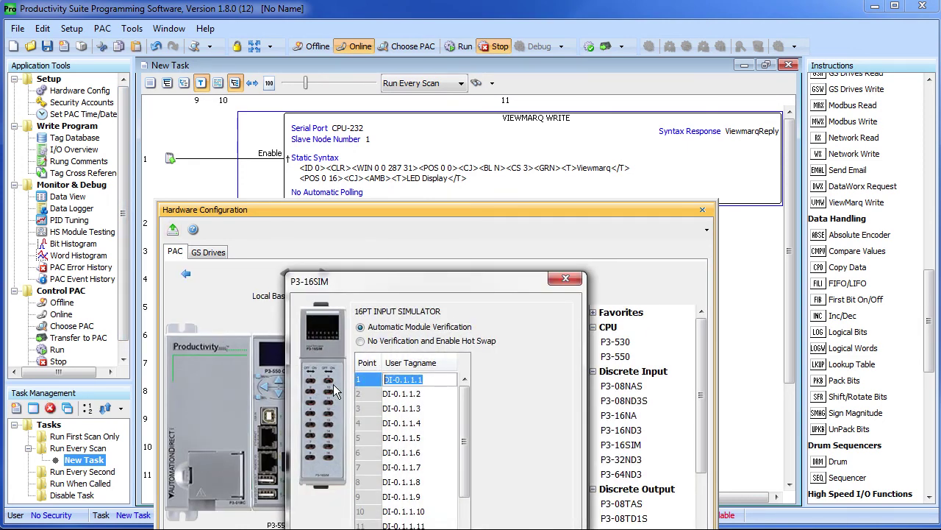
{"action": "type", "text": "MsgE"}
{"action": "type", "text": "na"}
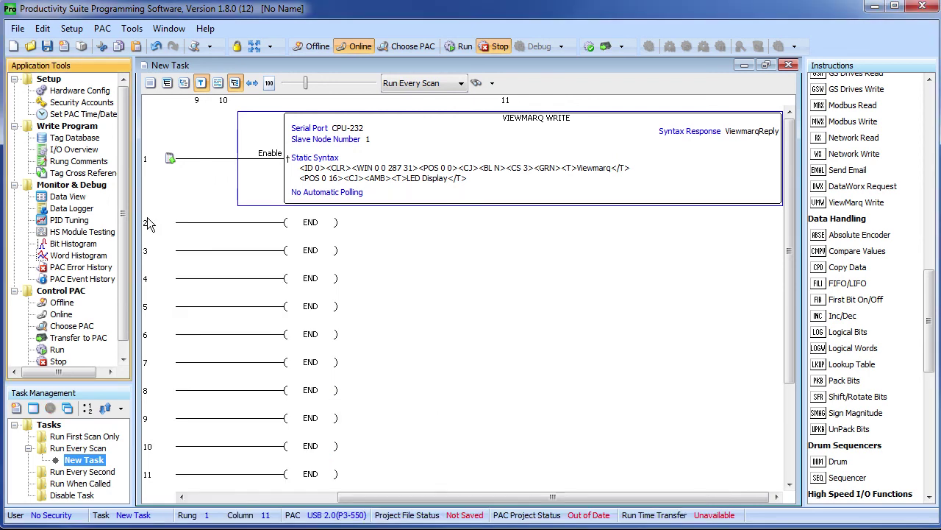
Place a NO contact tagged MsgEna before the ViewMarq Write on rung 1
{"action": "scroll", "coordinate": [845, 316], "scroll_direction": "up", "scroll_amount": 15}
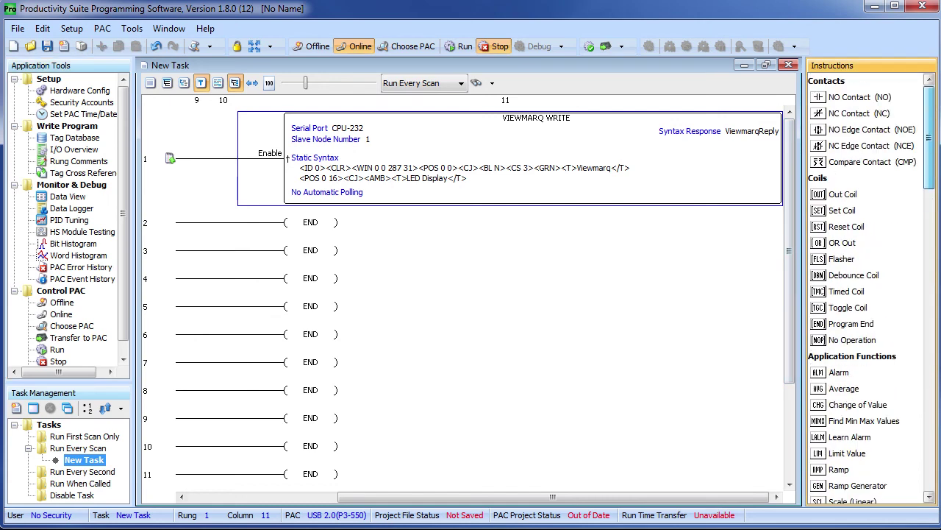
{"action": "left_click_drag", "start_coordinate": [860, 103], "coordinate": [185, 162]}
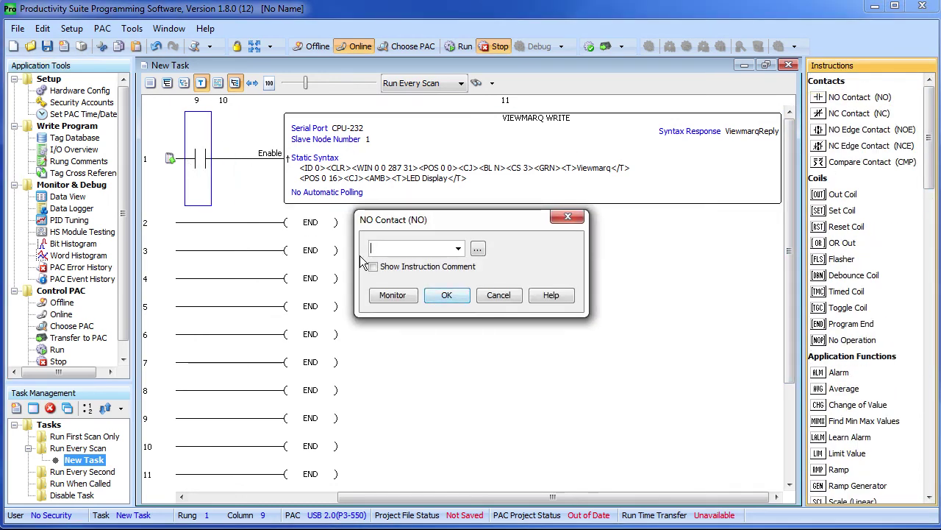
{"action": "type", "text": "Msg"}
{"action": "key", "text": "Down"}
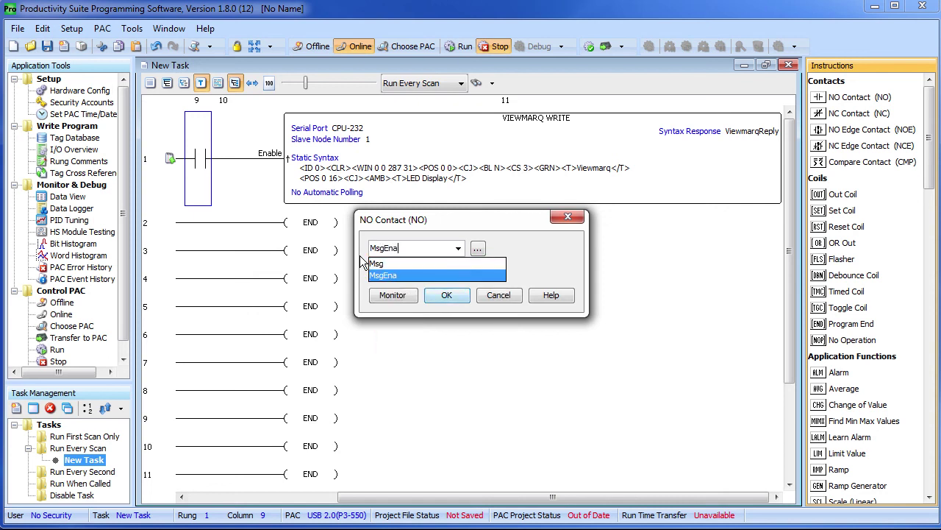
{"action": "key", "text": "Return"}
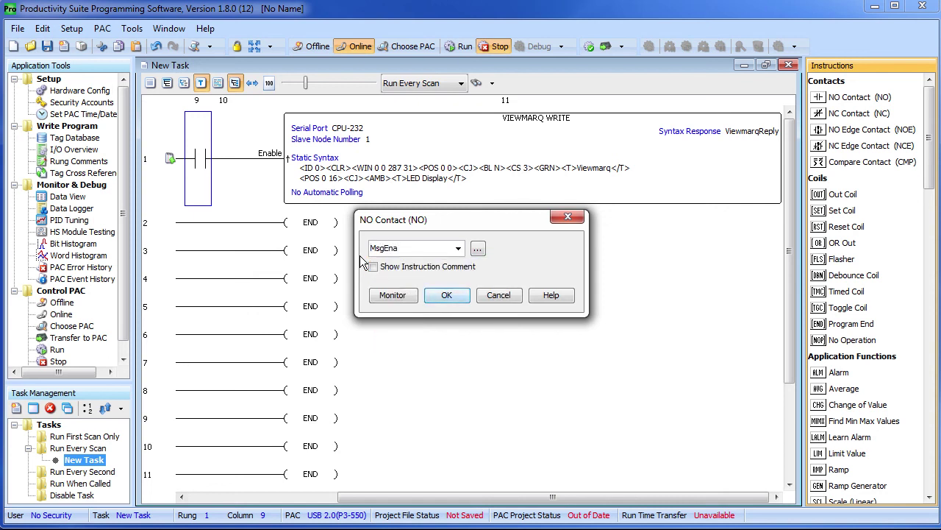
{"action": "key", "text": "Return"}
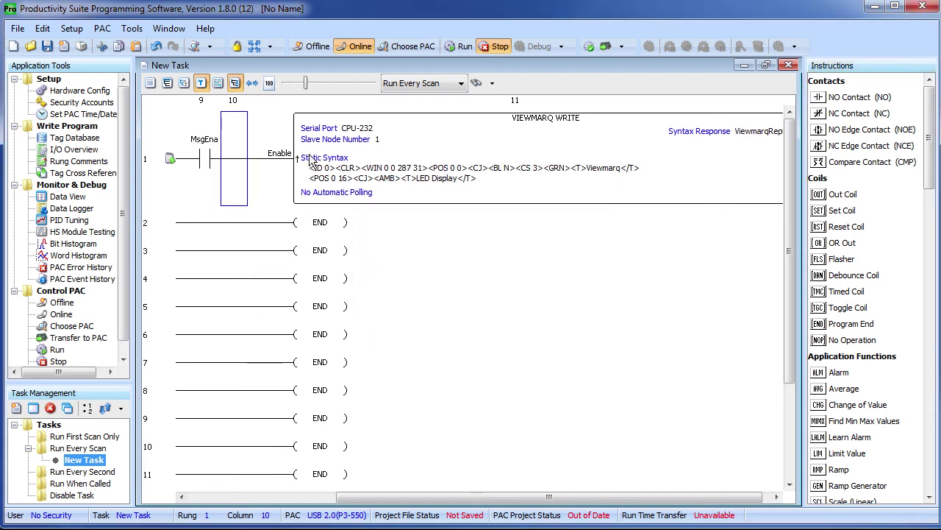